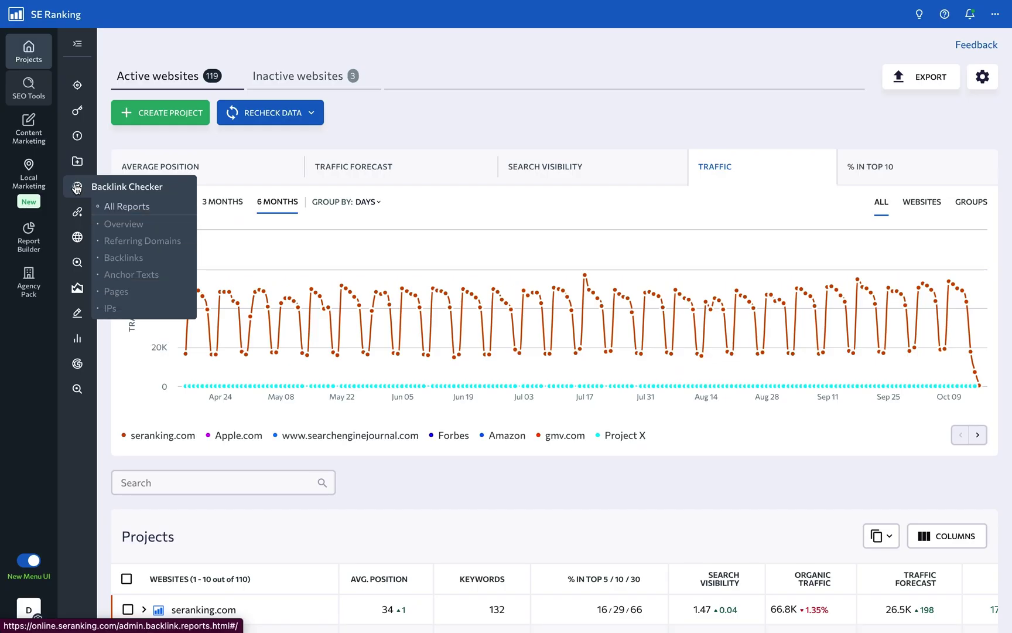
Step: Go to the Backlink Checker reports for gymshark.com from the SEO Tools sidebar
click(77, 187)
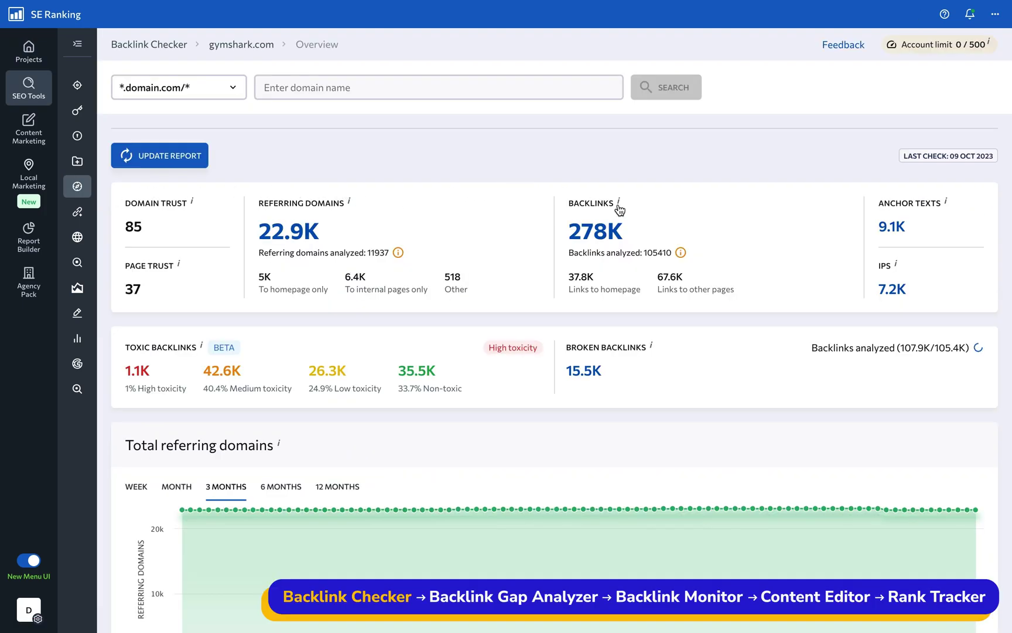
scroll(214, 189, down, 1)
Step: Review the Referring Domains, Backlinks and Pages reports, including links to the homepage URL
click(119, 231)
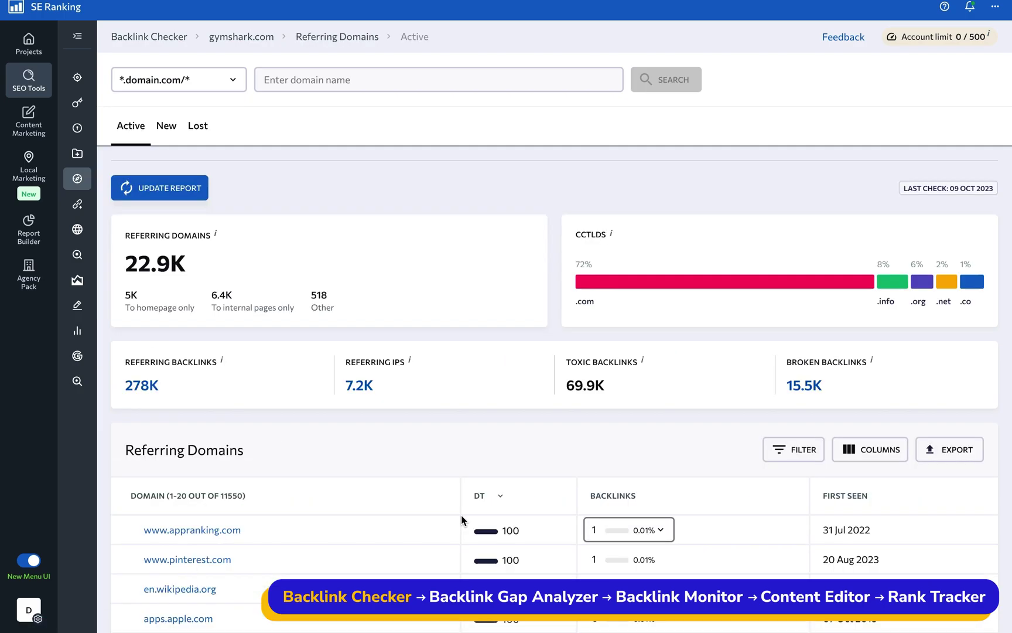
mouse_move(78, 178)
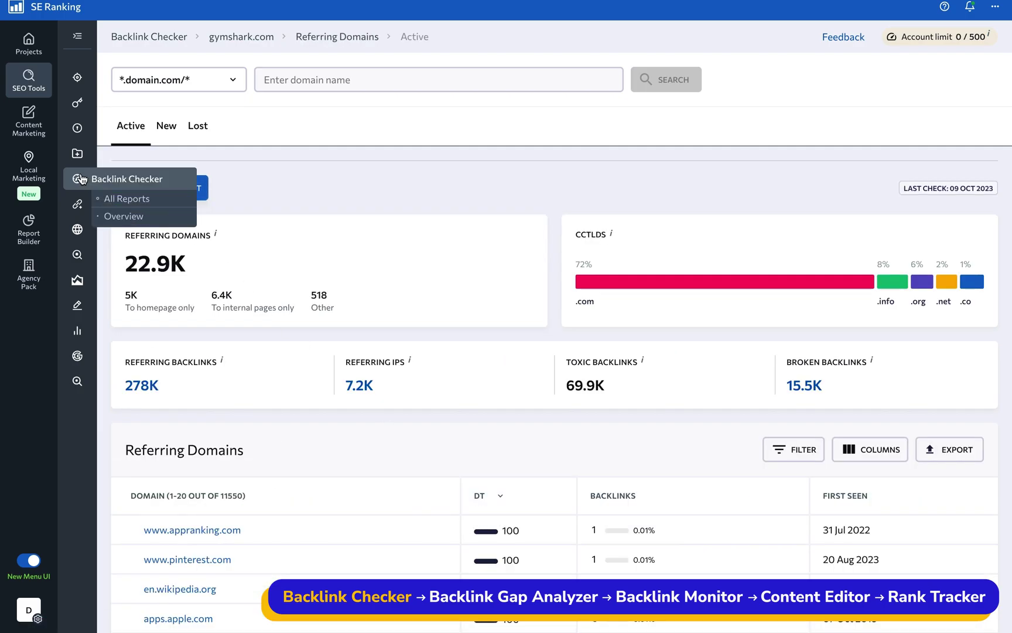
click(117, 250)
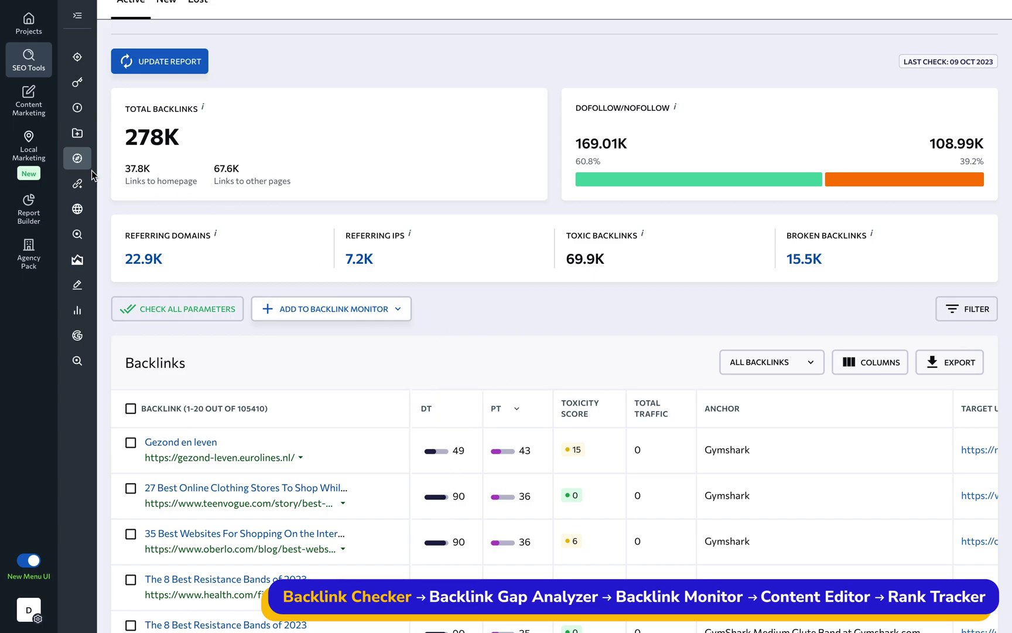
mouse_move(77, 159)
click(120, 268)
mouse_move(882, 261)
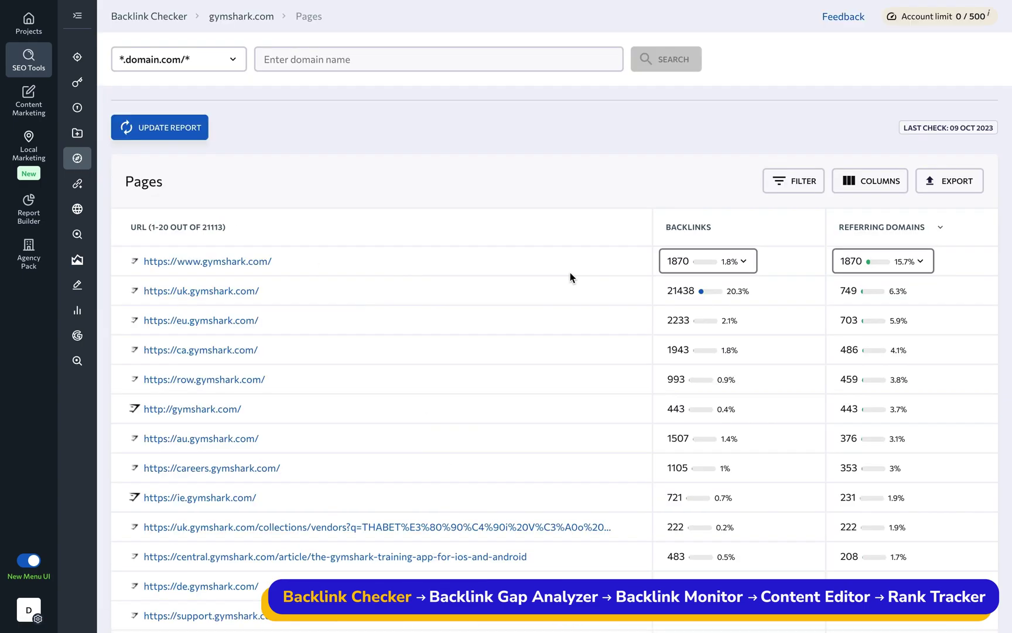
click(685, 263)
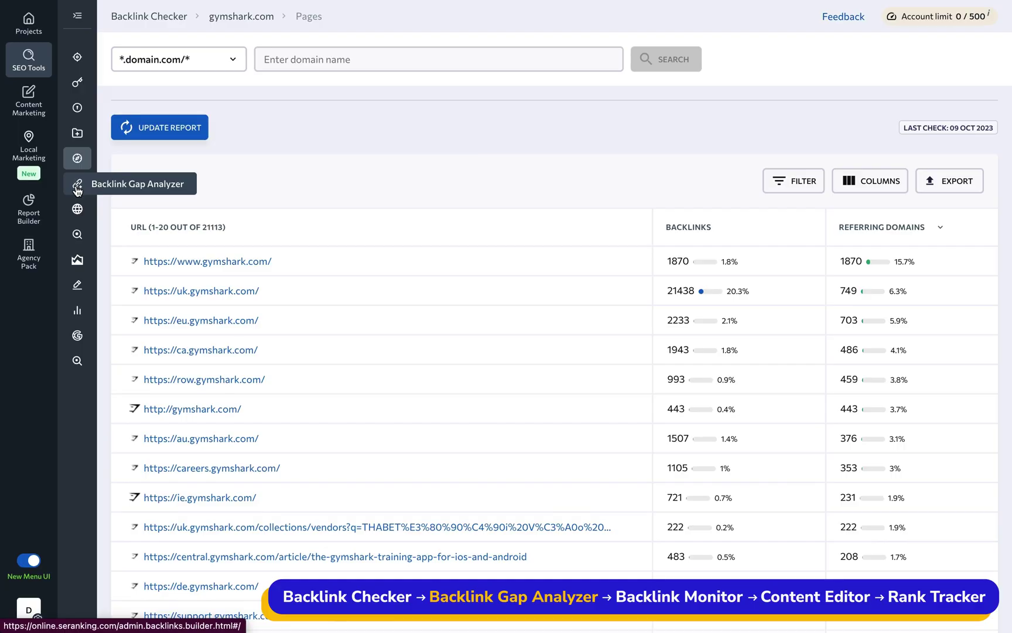
Step: Start a Backlink Gap analysis of gymshark.com against dickssportinggoods.com and menshealth.com
click(77, 189)
text(gymshark.com)
key(Tab)
text(dic)
click(357, 228)
text(menshealth.com)
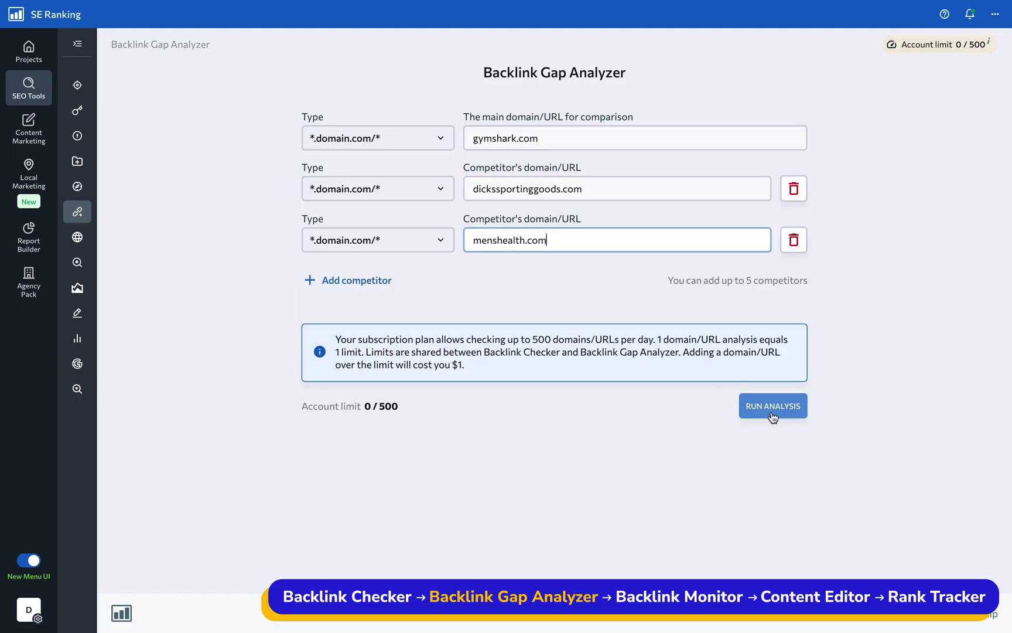
click(773, 406)
scroll(773, 417, down, 1)
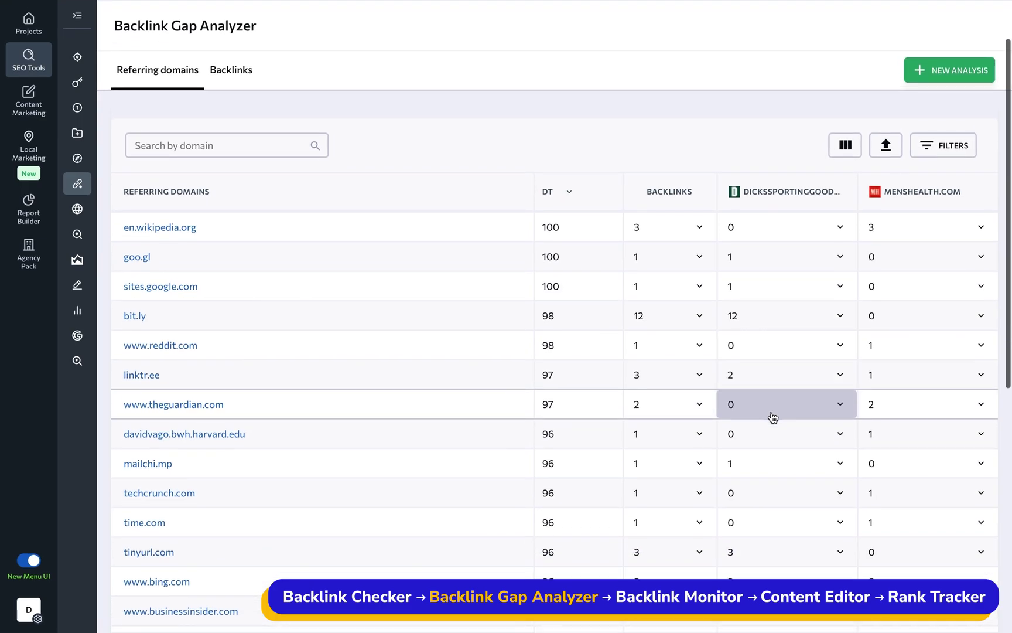
Step: Compare linktr.ee's backlinks to gymshark.com, Dick's and menshealth.com, then go to Gymshark's Backlink Monitor
click(691, 383)
click(735, 375)
click(757, 377)
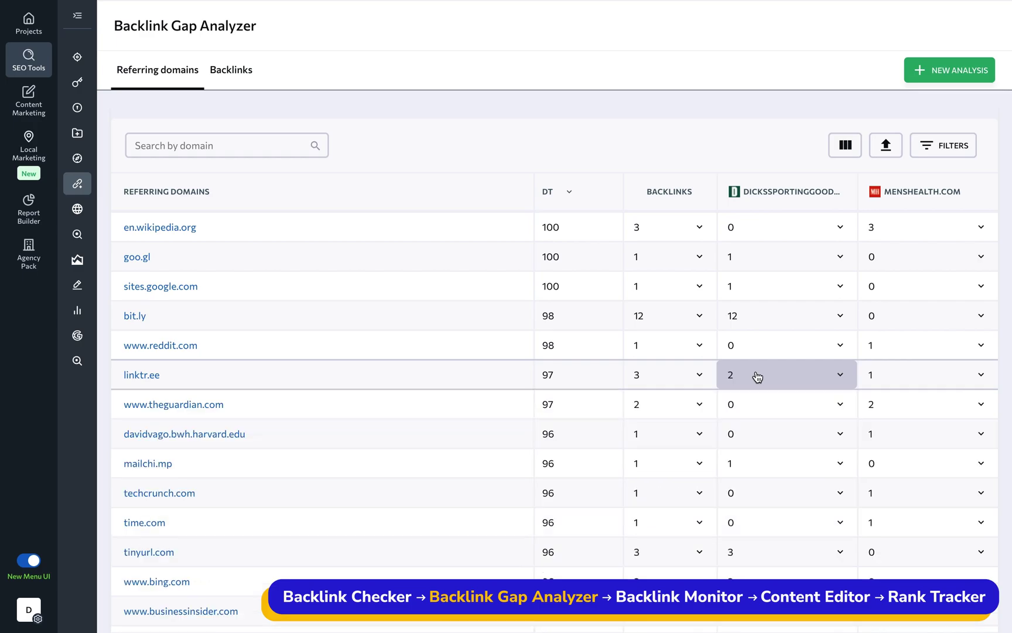
click(876, 381)
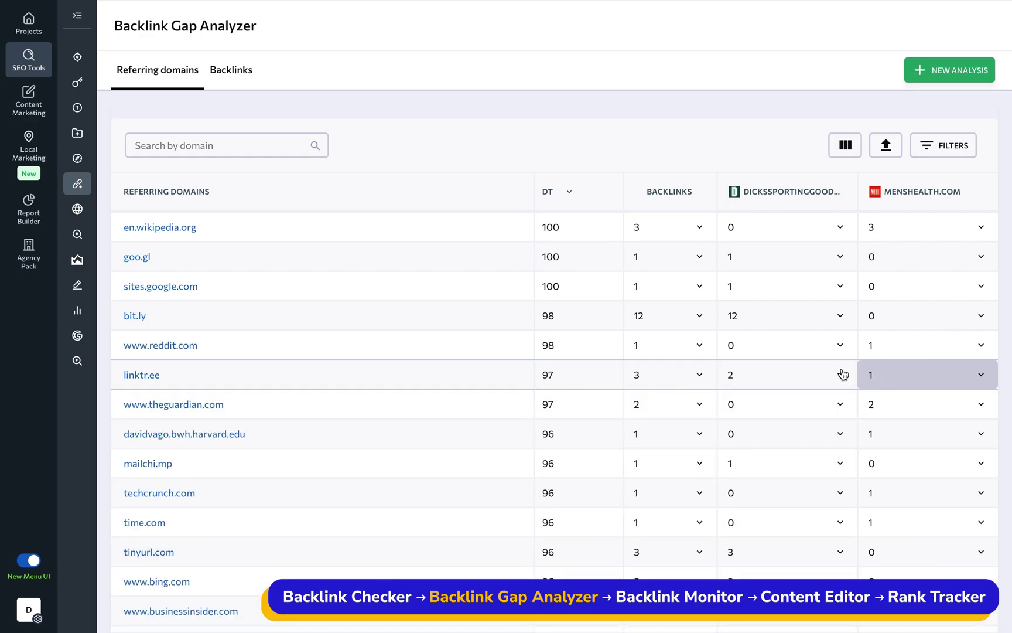
mouse_move(110, 293)
mouse_move(276, 480)
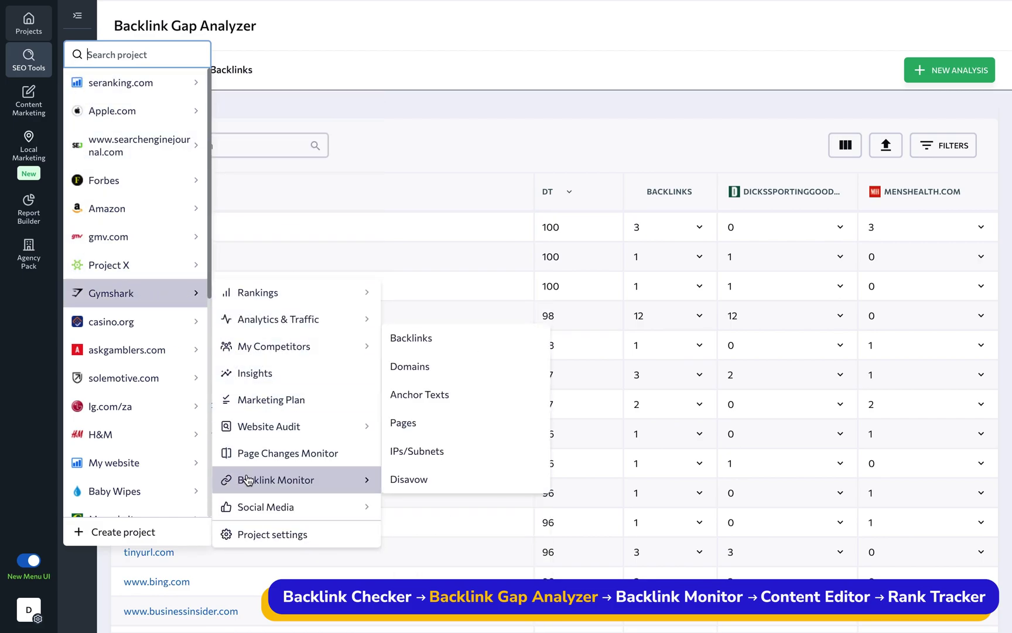
click(245, 483)
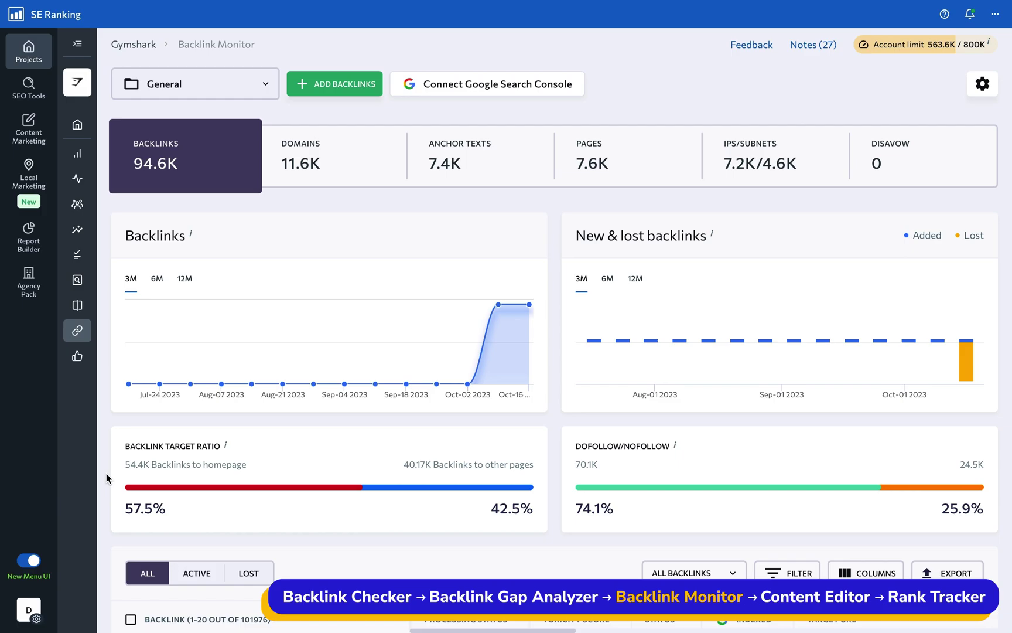
scroll(108, 478, down, 2)
scroll(108, 478, down, 1)
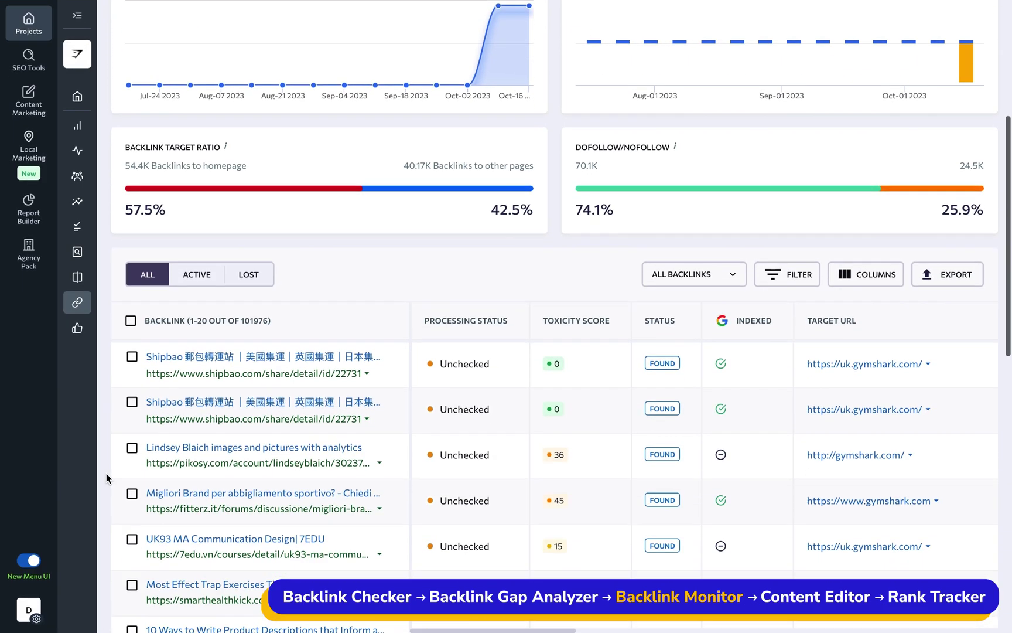
scroll(107, 477, down, 1)
scroll(107, 478, down, 1)
scroll(107, 478, down, 1)
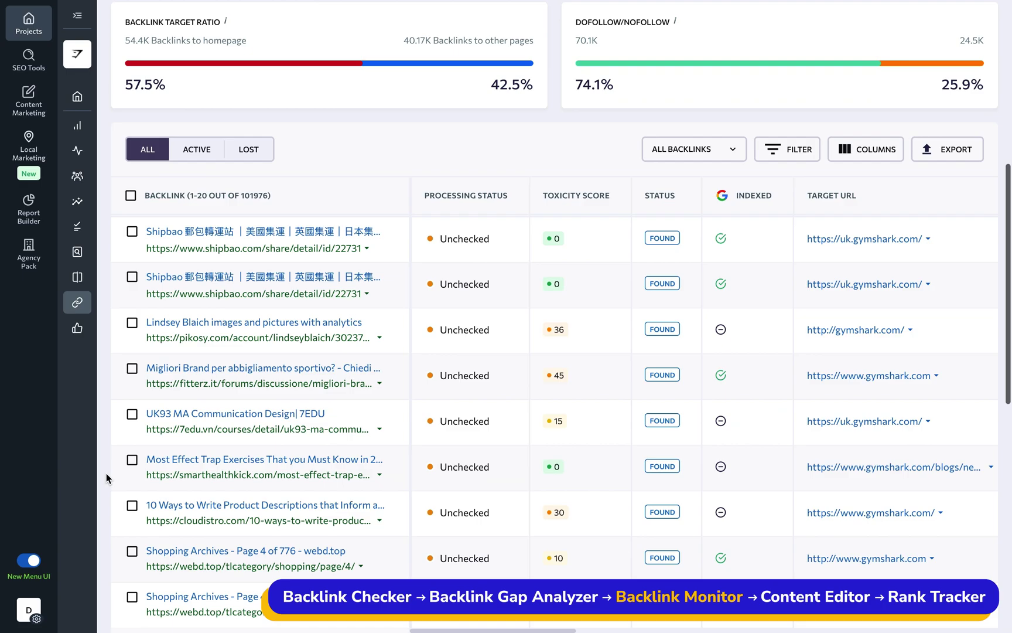
scroll(411, 439, up, 2)
scroll(411, 439, up, 3)
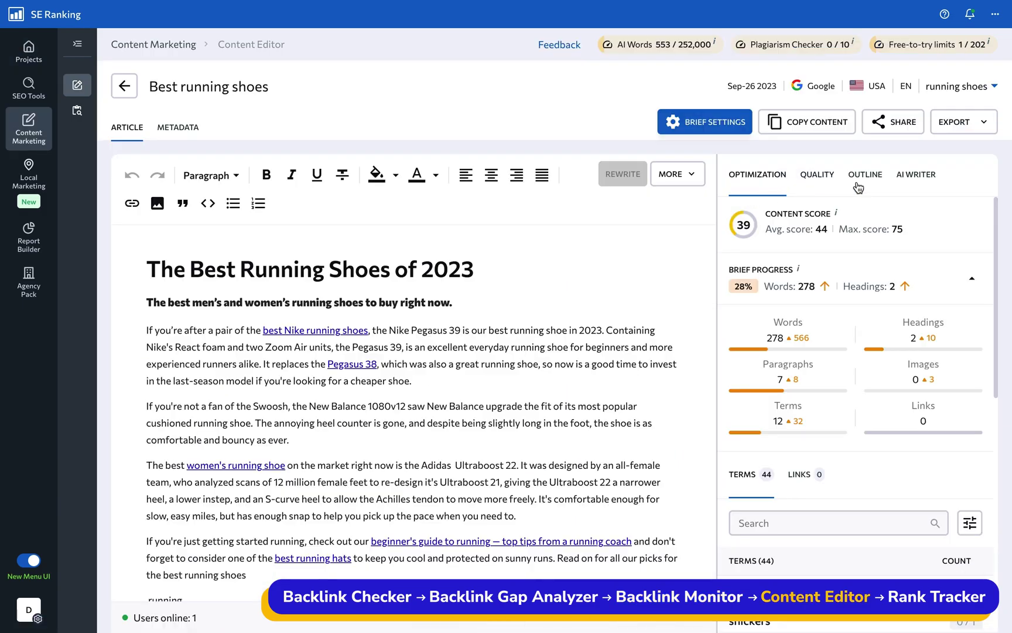
Step: Check the article's AI Writer options, content optimization score and quality panel
click(918, 176)
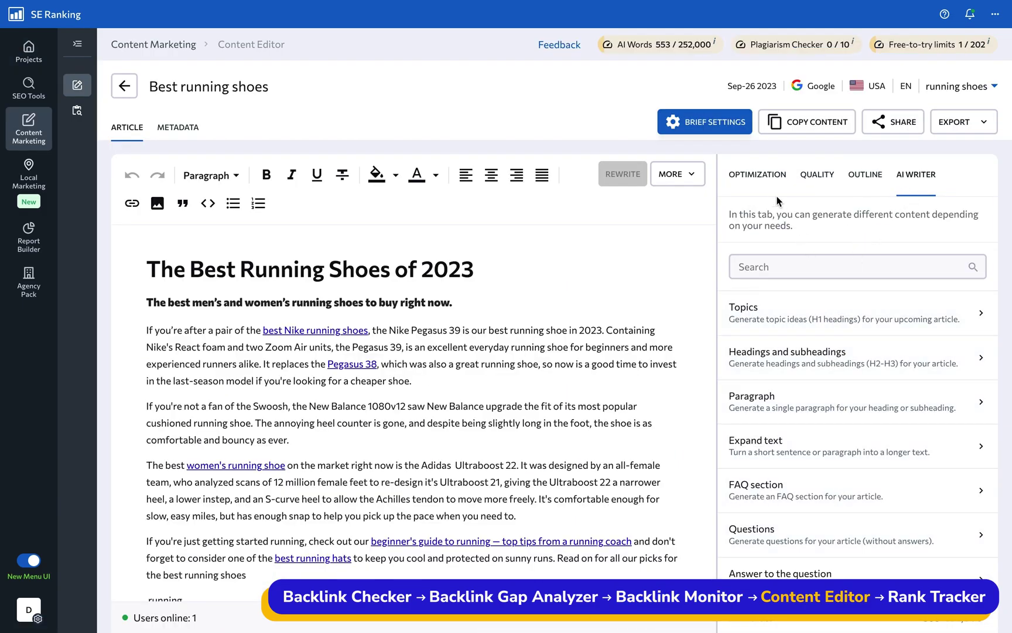
click(757, 187)
click(817, 175)
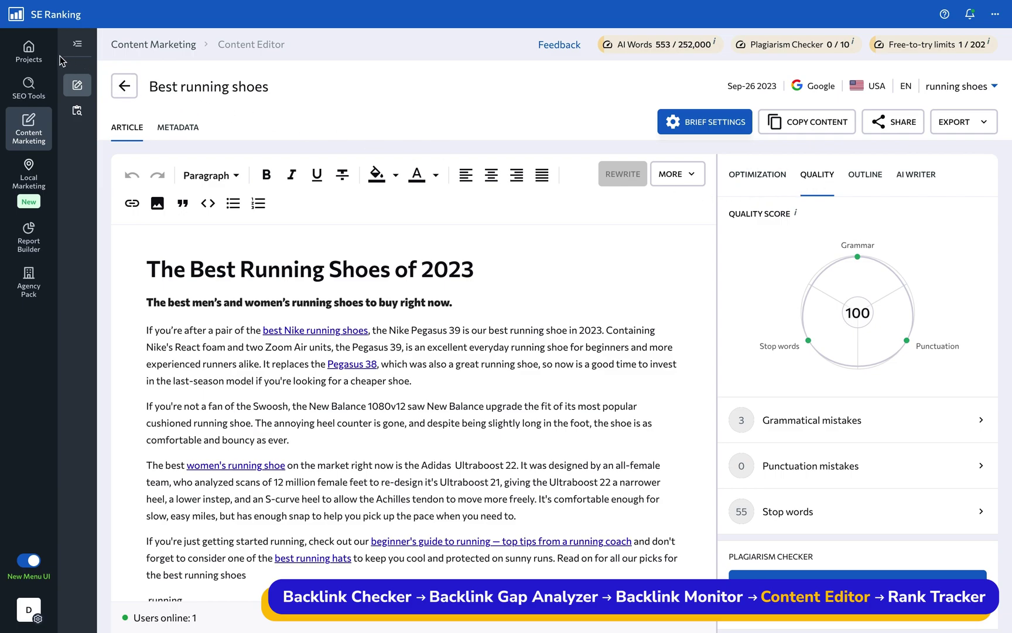
mouse_move(112, 321)
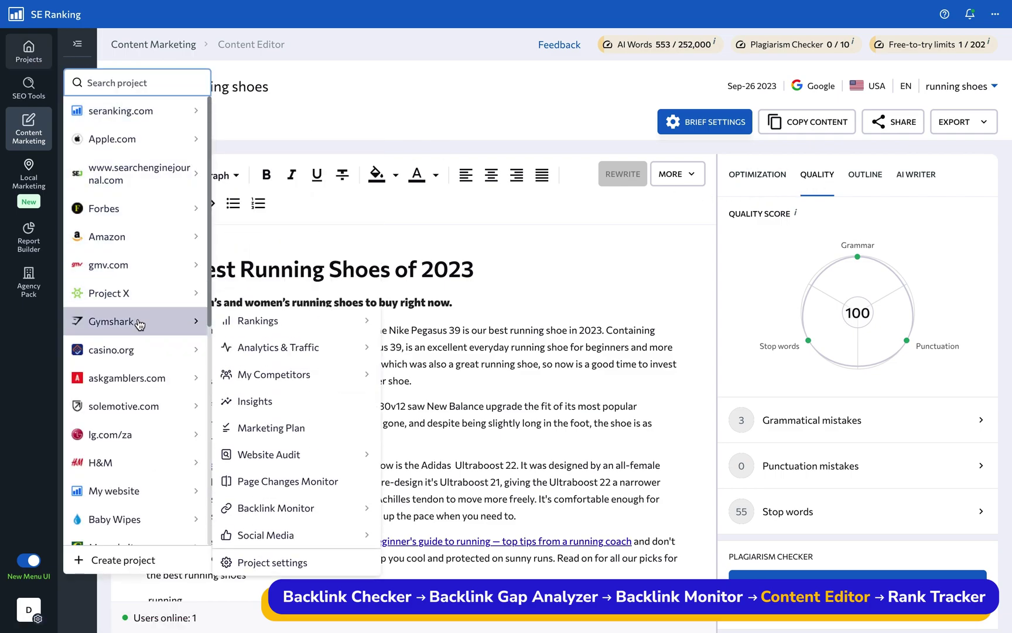
Step: View Gymshark's keyword rankings and the Oct-16 ranking details for 'leggings'
click(409, 350)
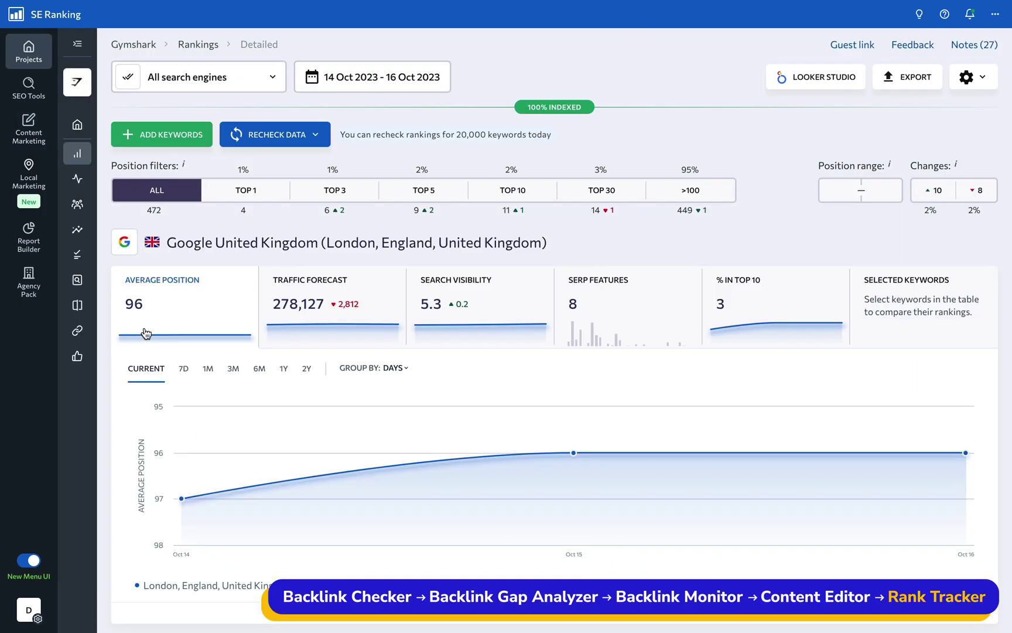
scroll(143, 328, down, 6)
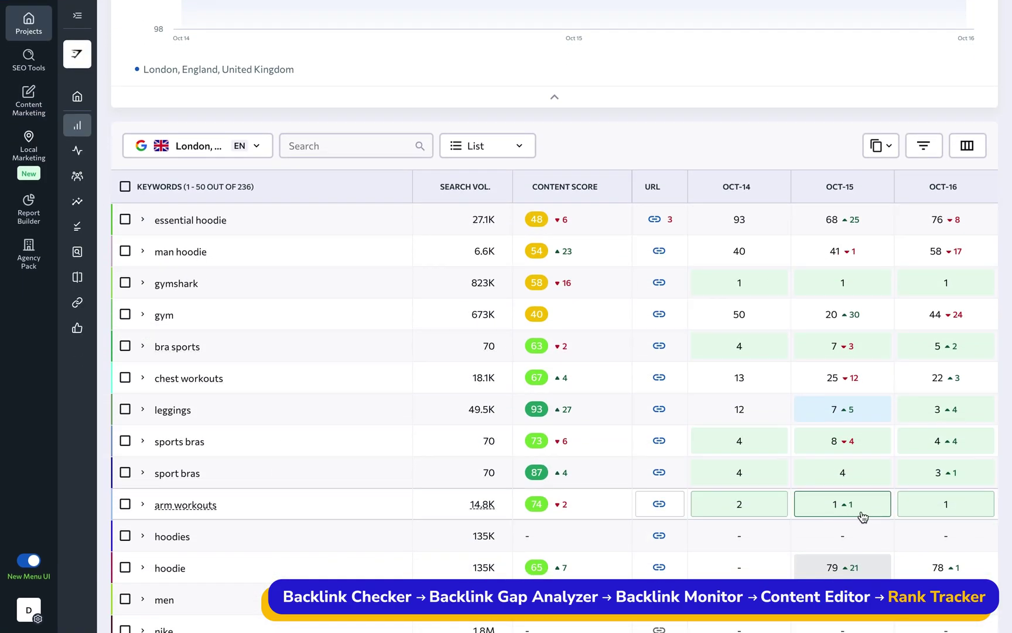
click(960, 421)
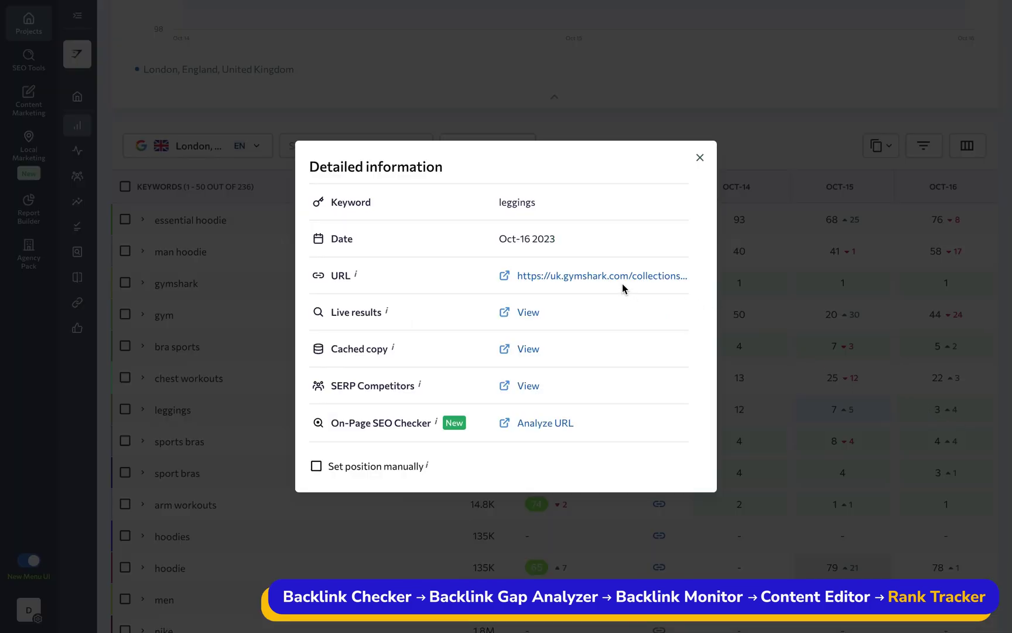